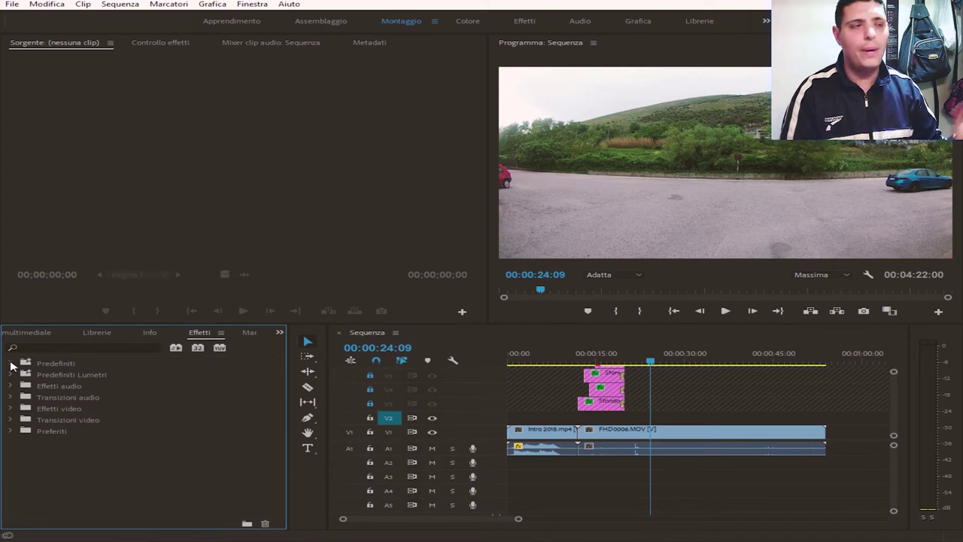
Browse the GoPro and DJI presets under Predefiniti > Rimozione distorsione obiettivo, then collapse them.
click(11, 363)
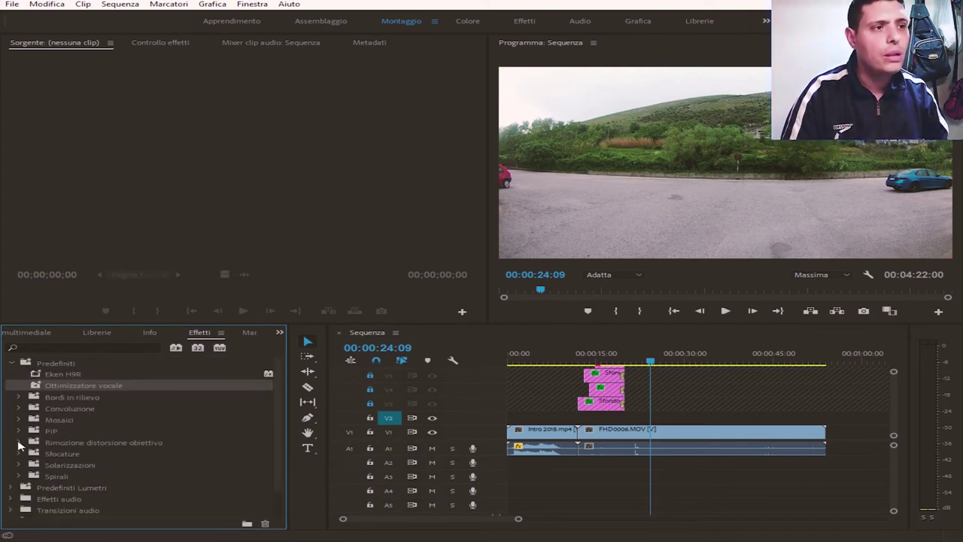
click(18, 443)
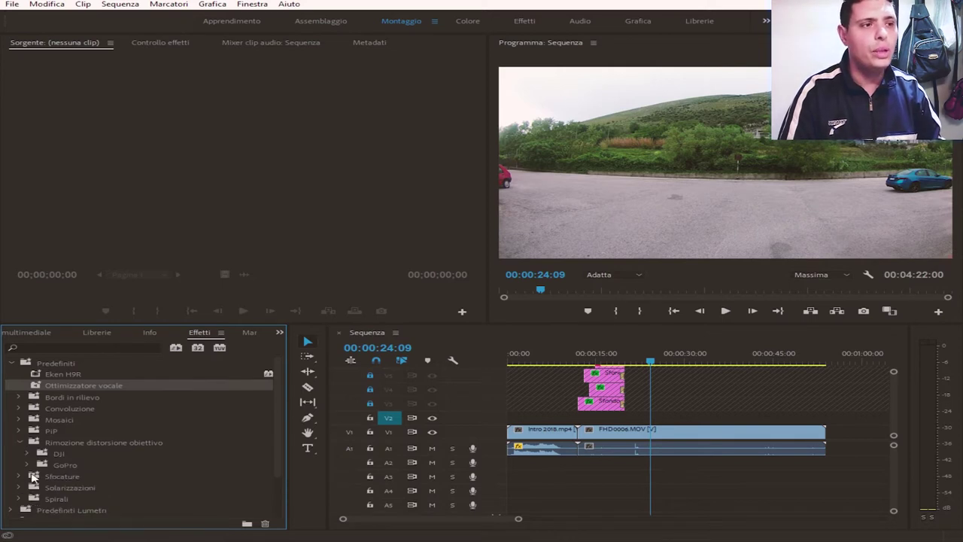
click(27, 465)
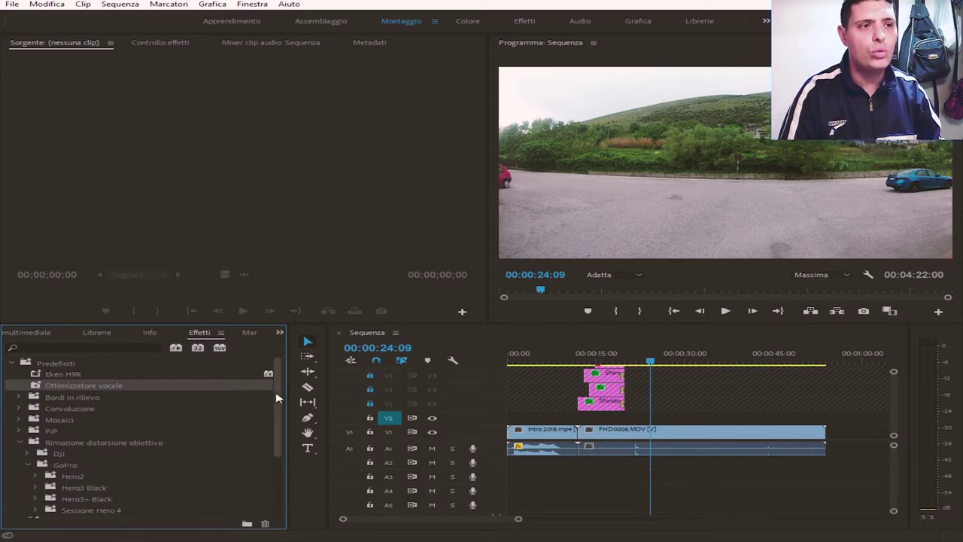
drag(275, 397, 276, 415)
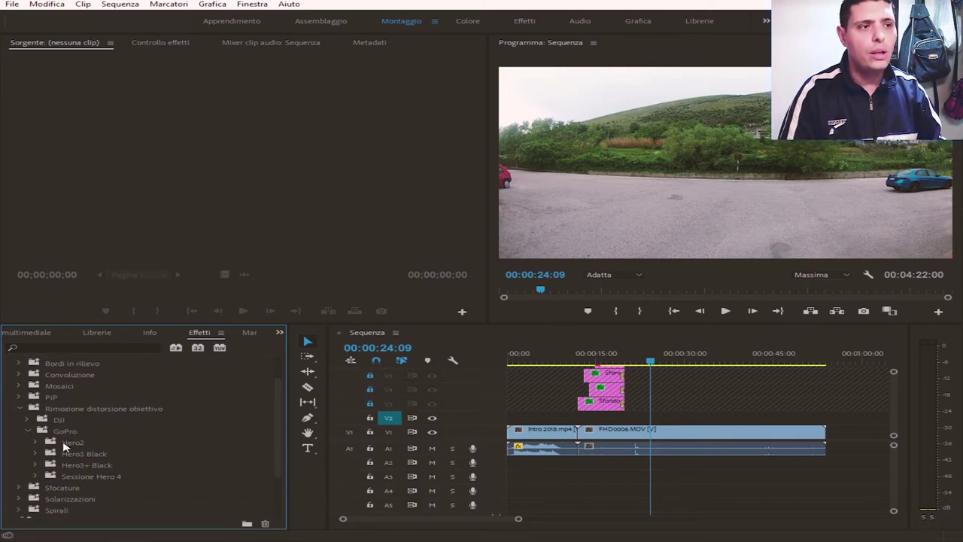
click(27, 431)
click(27, 419)
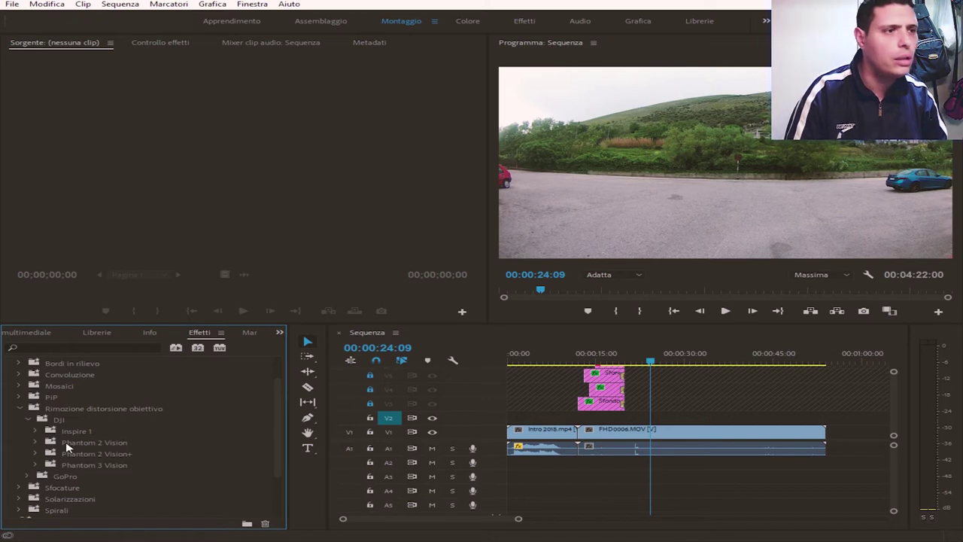
click(27, 419)
click(19, 408)
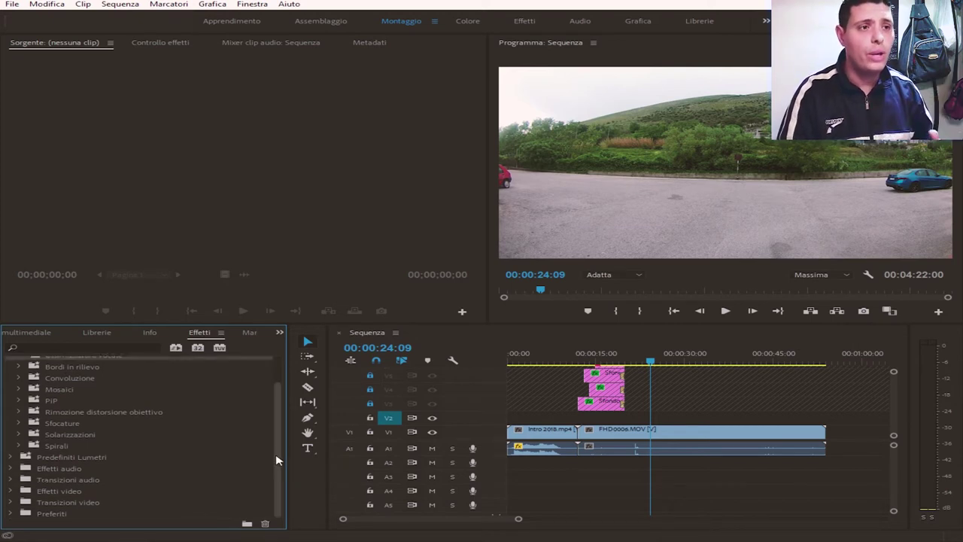
drag(275, 457, 276, 433)
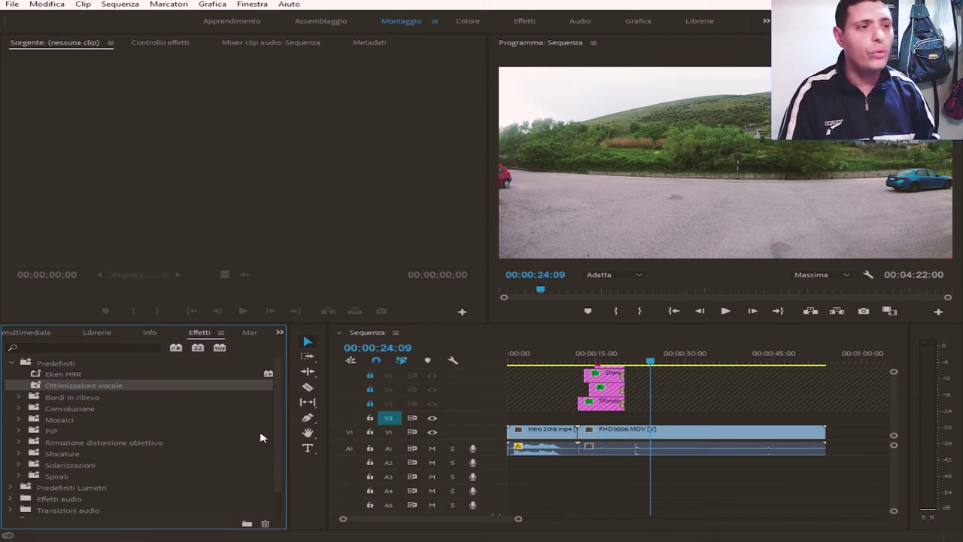
Drag Distorsione lente from Effetti video > Distorsione onto the FHD0006.MOV clip.
click(14, 364)
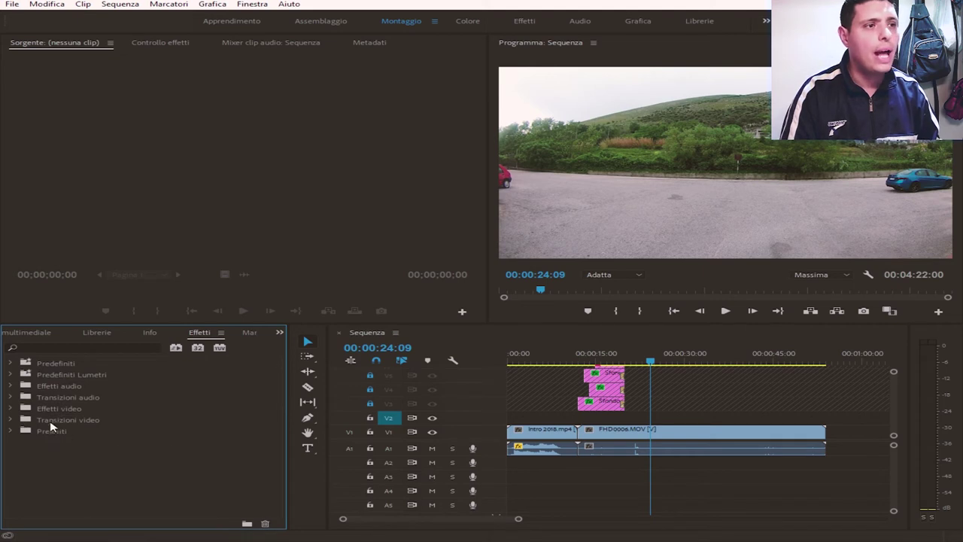
click(11, 408)
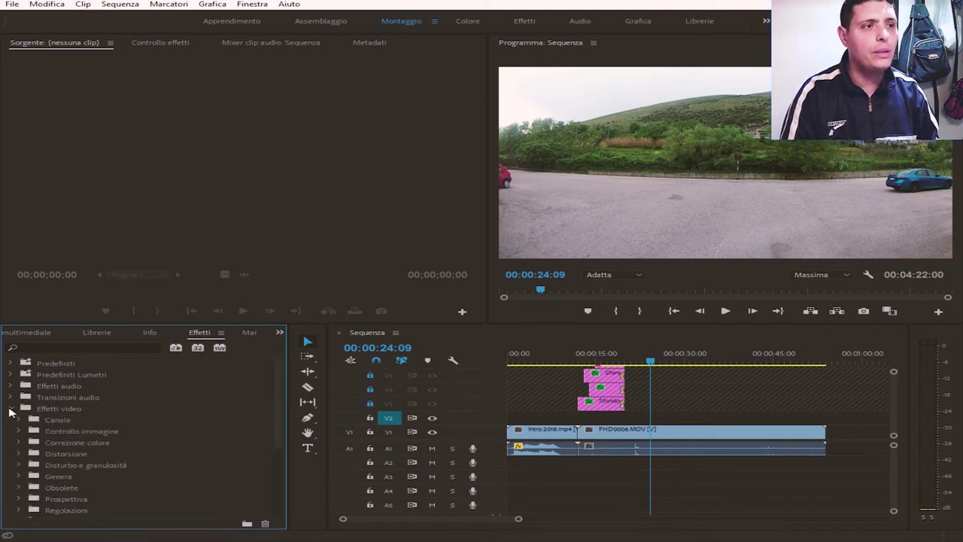
click(19, 453)
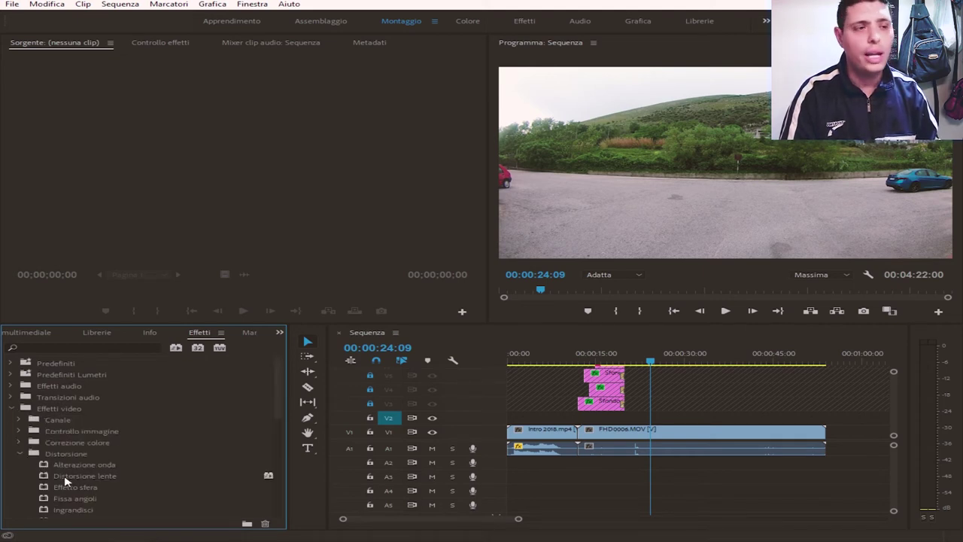
click(65, 479)
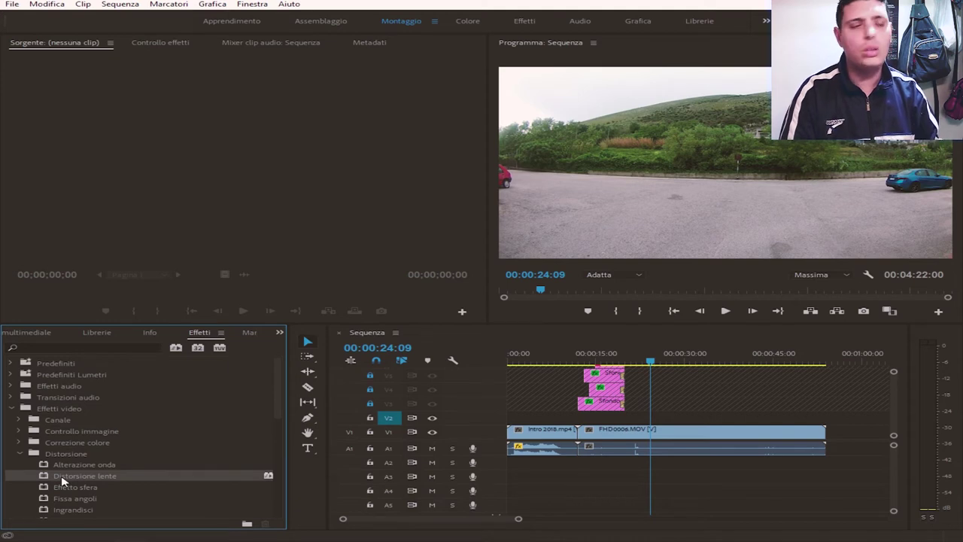
drag(63, 481, 637, 439)
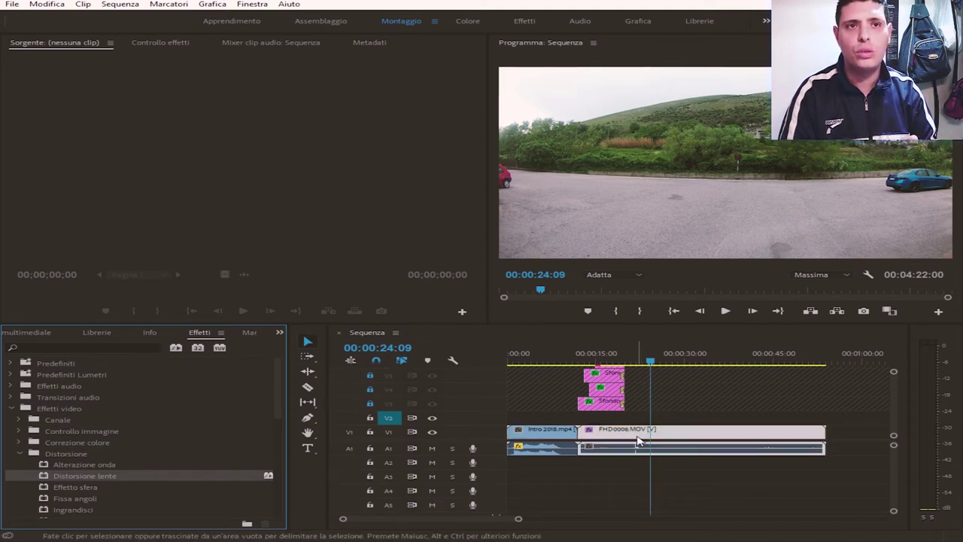
In Effect Controls, collapse Opacità and select the Curvatura value for editing.
click(161, 43)
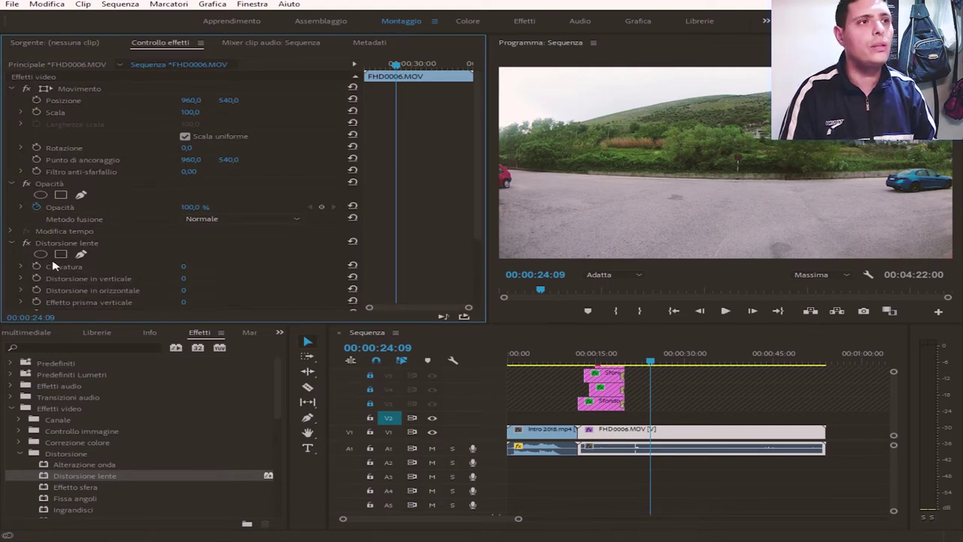
click(11, 184)
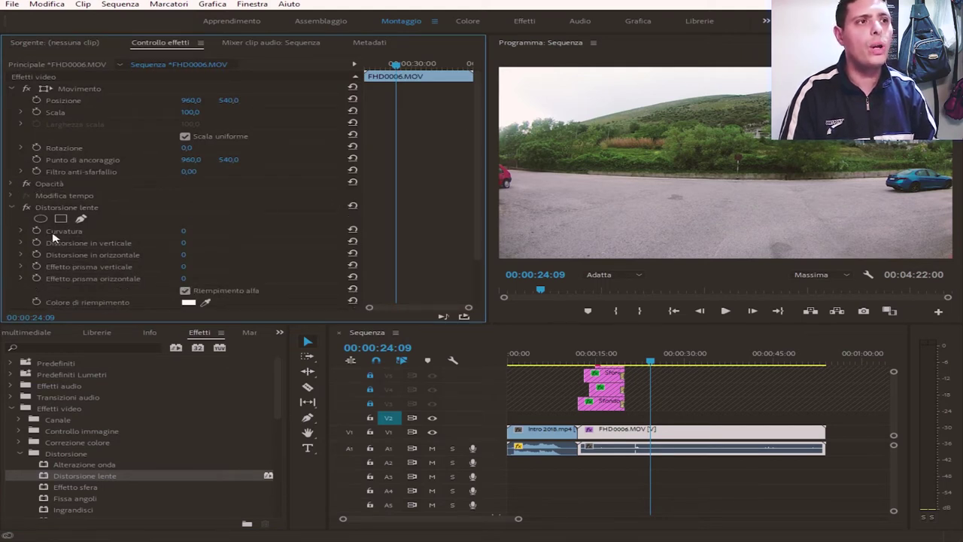
click(185, 231)
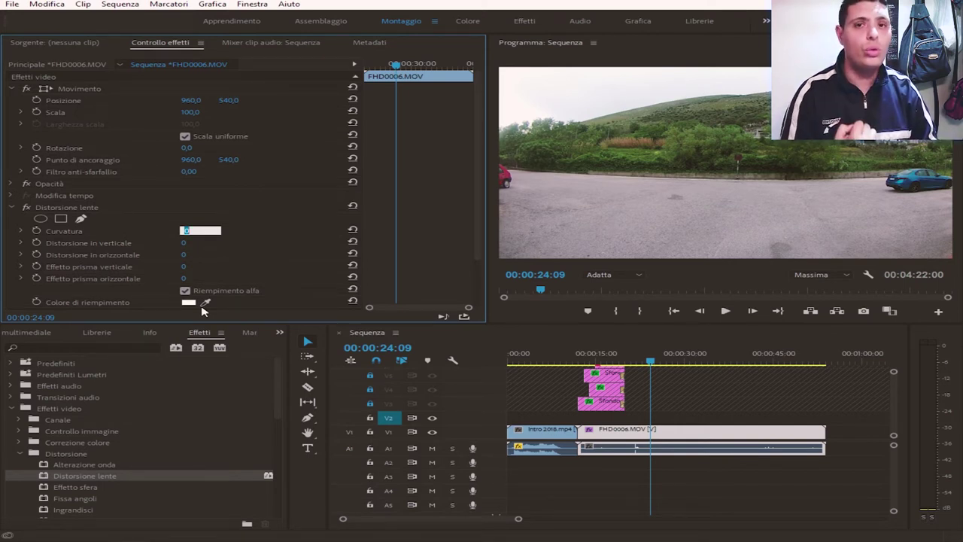
Lower the Distorsione lente Curvatura to about -30 to flatten the fisheye.
key(Down)
key(Down)
key(Down)
key(Down)
key(Down)
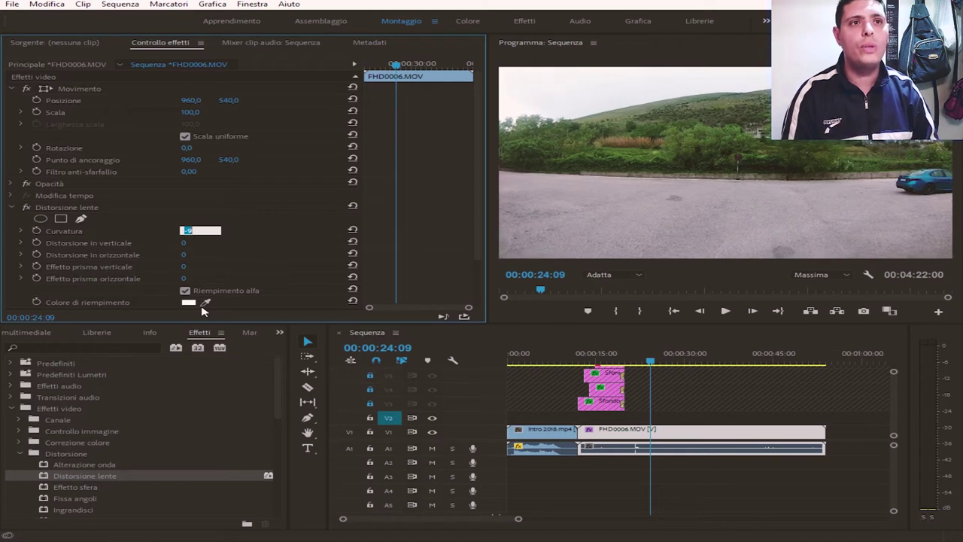
key(Down)
key(Down)
key(Down)
key(Down)
key(Down)
key(Down)
key(Down)
key(Down)
key(Down)
key(Down)
key(Down)
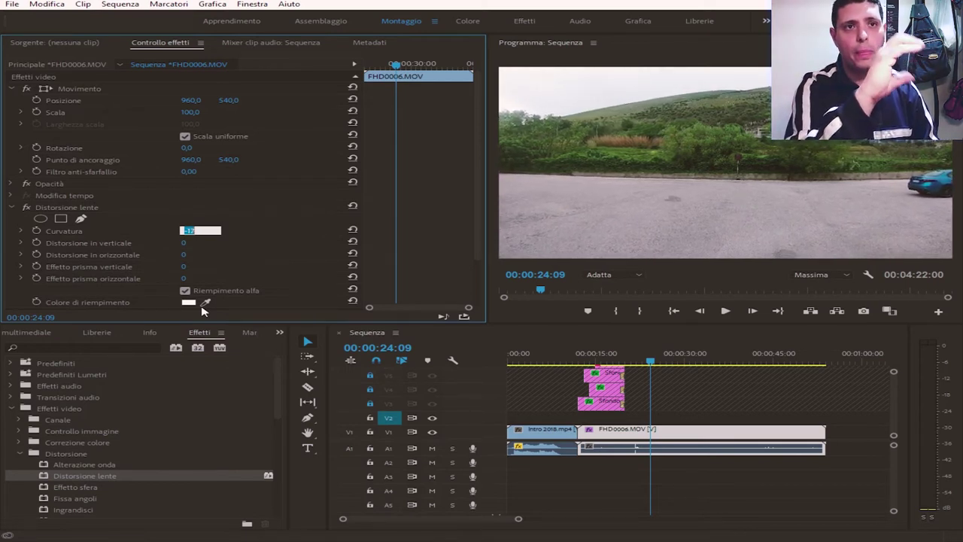
key(Down)
key(Down)
key(Down)
key(Down)
key(Down)
key(Down)
key(Down)
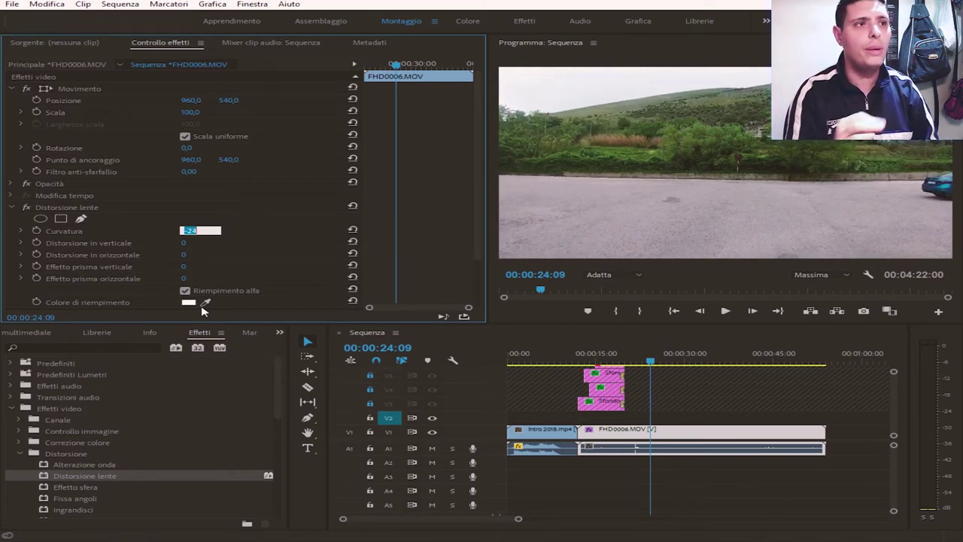
key(Down)
key(Down)
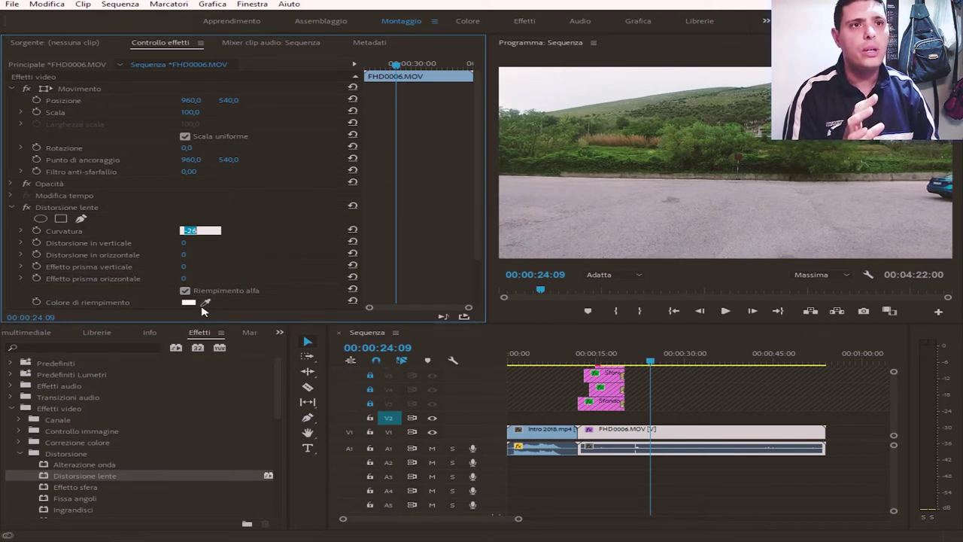
key(Down)
key(Down)
key(Down)
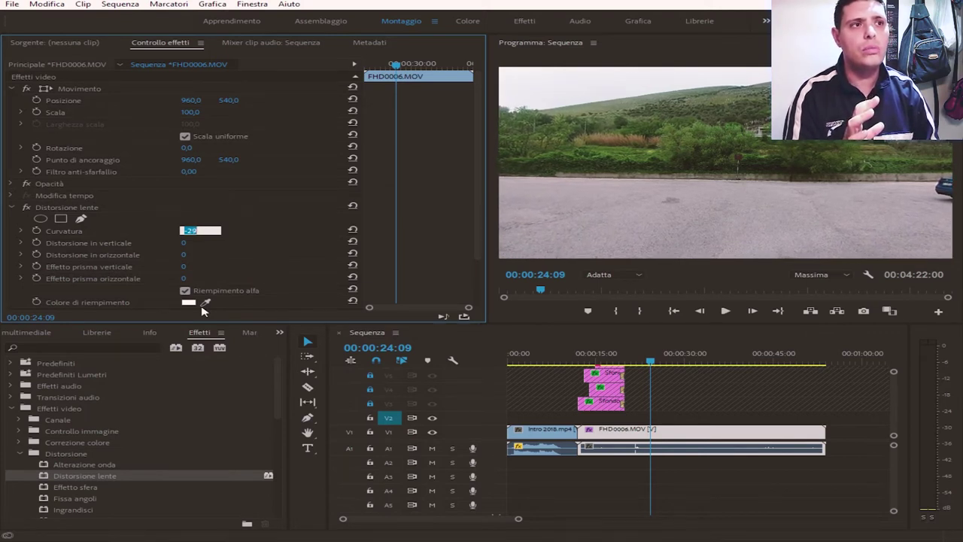
key(Down)
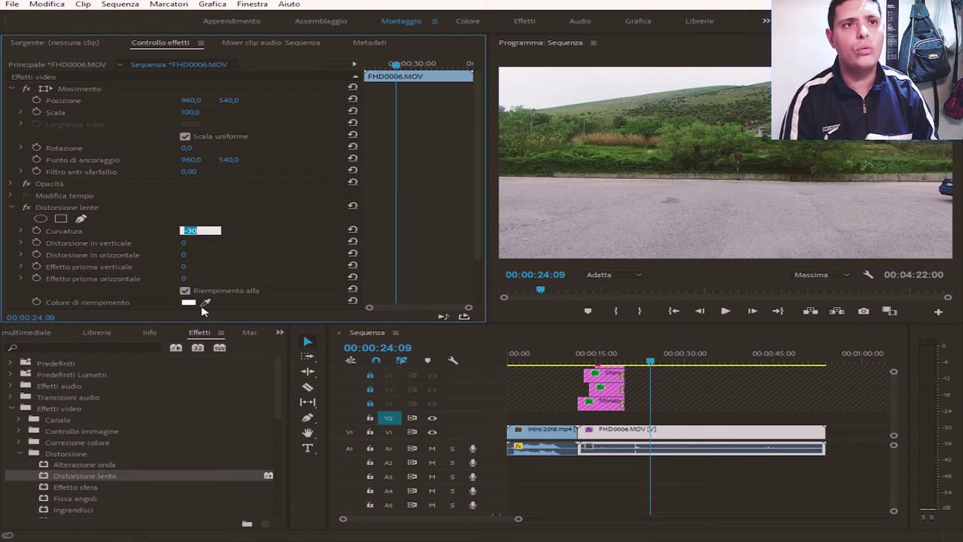
key(Down)
key(Down)
key(Down)
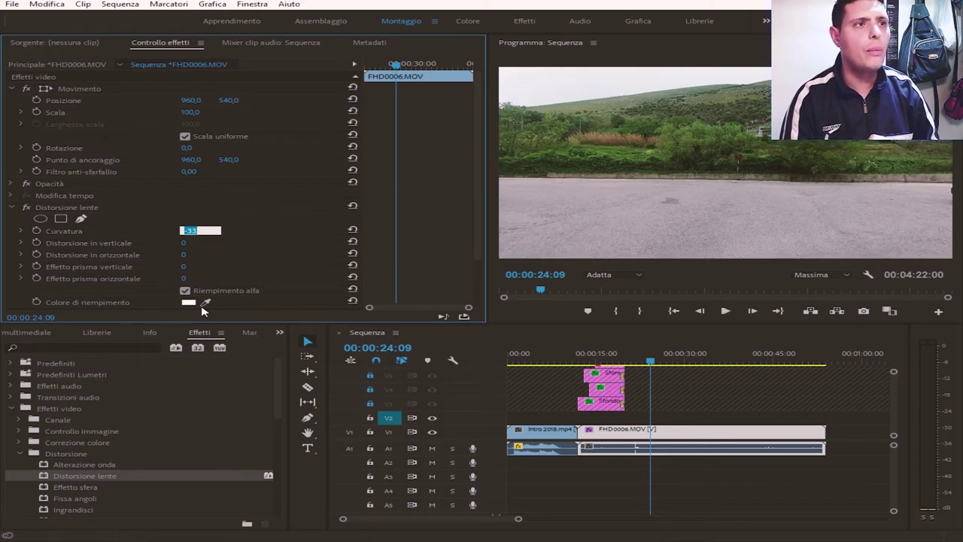
key(Down)
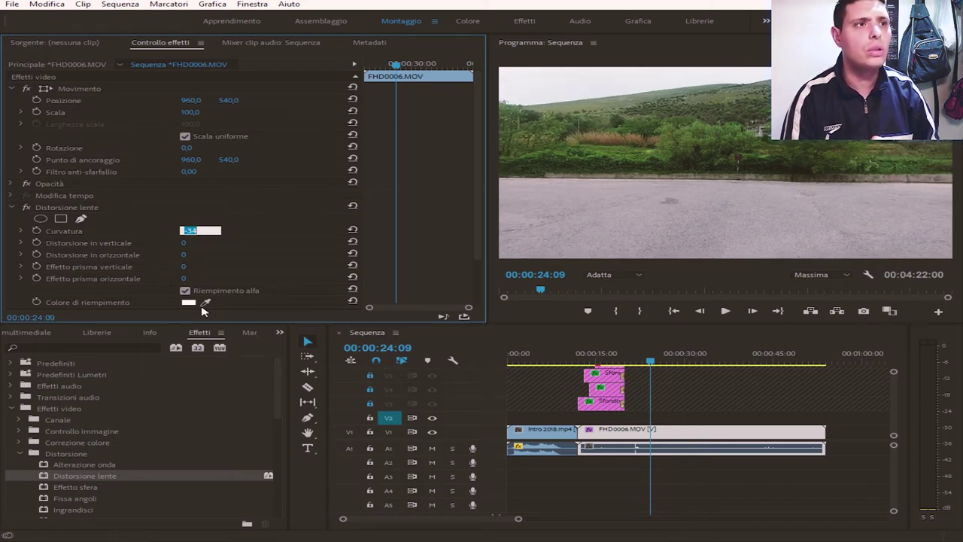
key(Up)
key(Up)
key(Up)
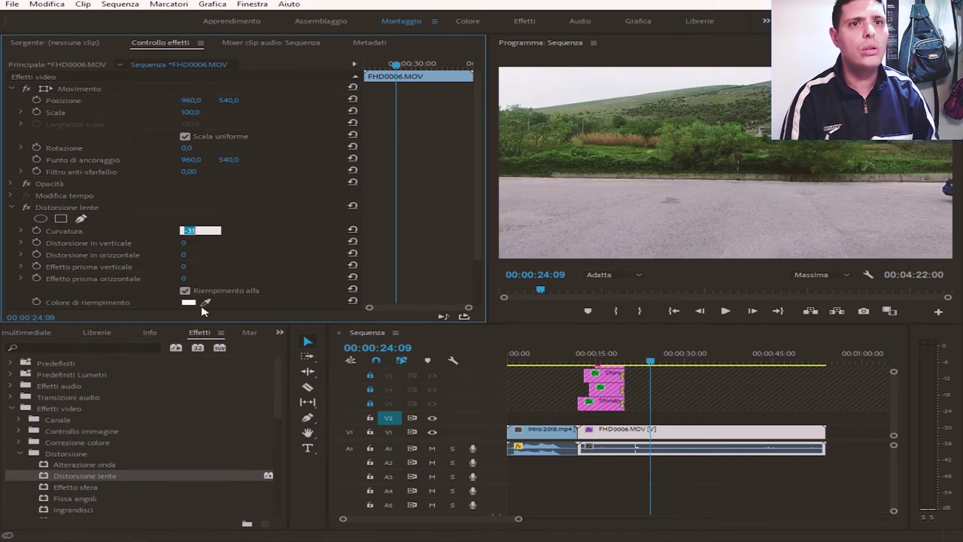
key(Up)
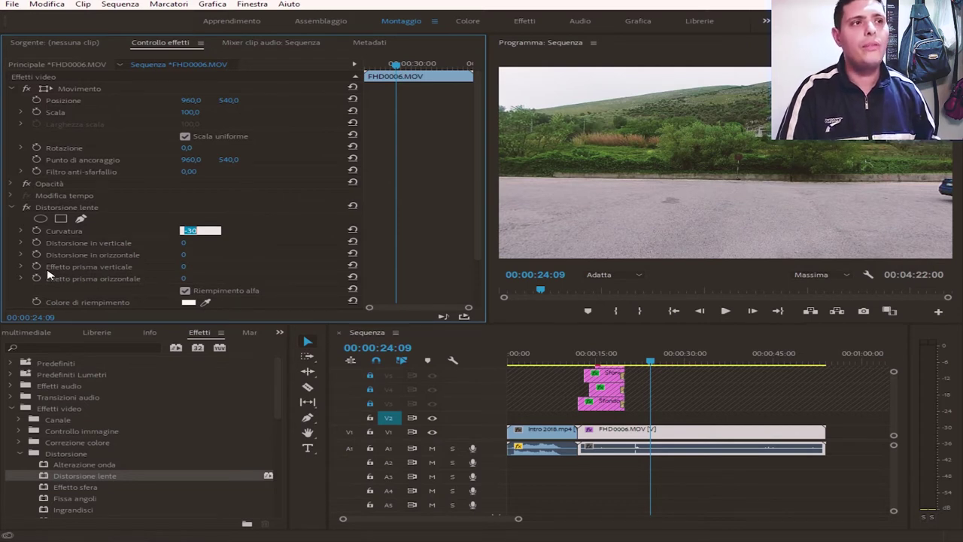
Try Effetto prisma verticale values such as -25, then set it back to 0.
click(188, 267)
key(Up)
key(Up)
key(Up)
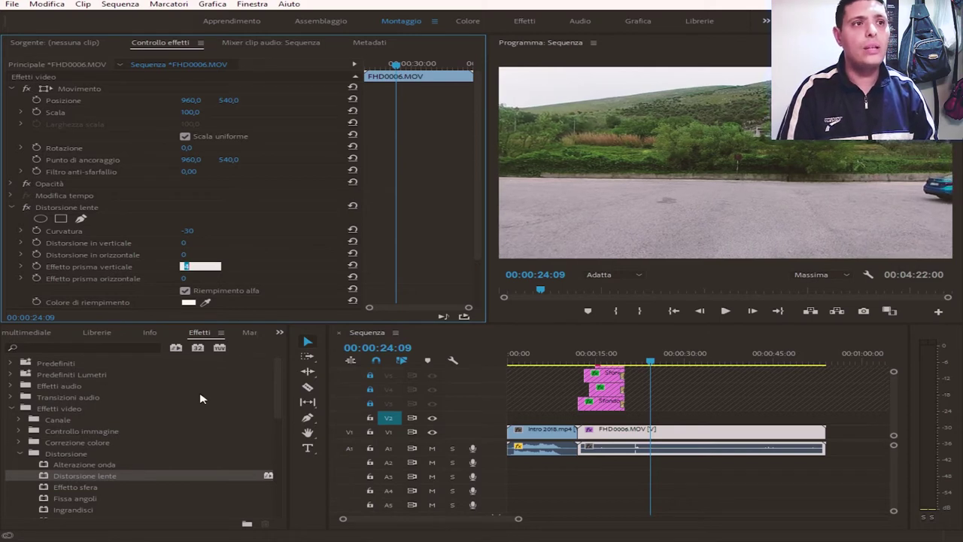
key(Up)
key(Up)
key(Up)
key(Up)
key(Up)
key(Up)
key(Up)
key(Up)
key(Up)
key(Up)
key(Up)
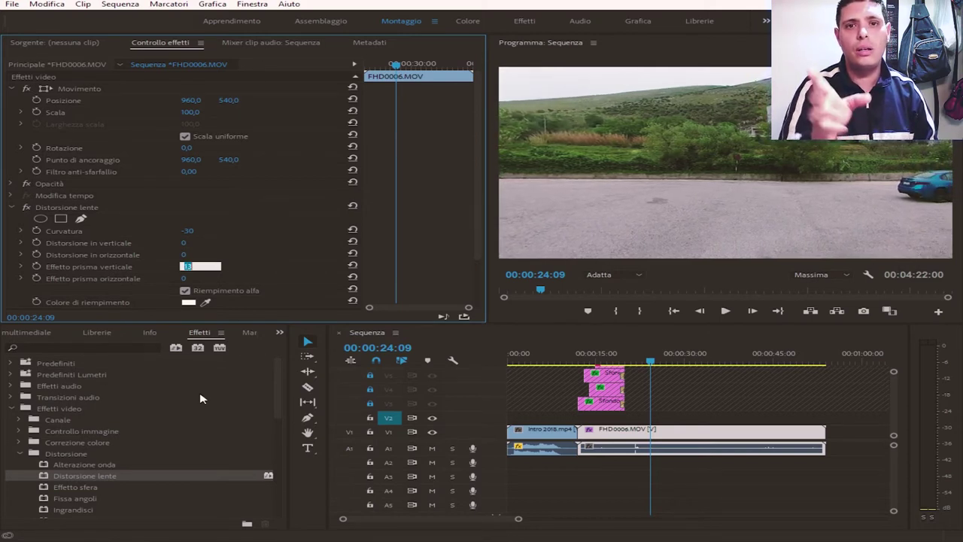
key(Up)
key(Up)
key(Up)
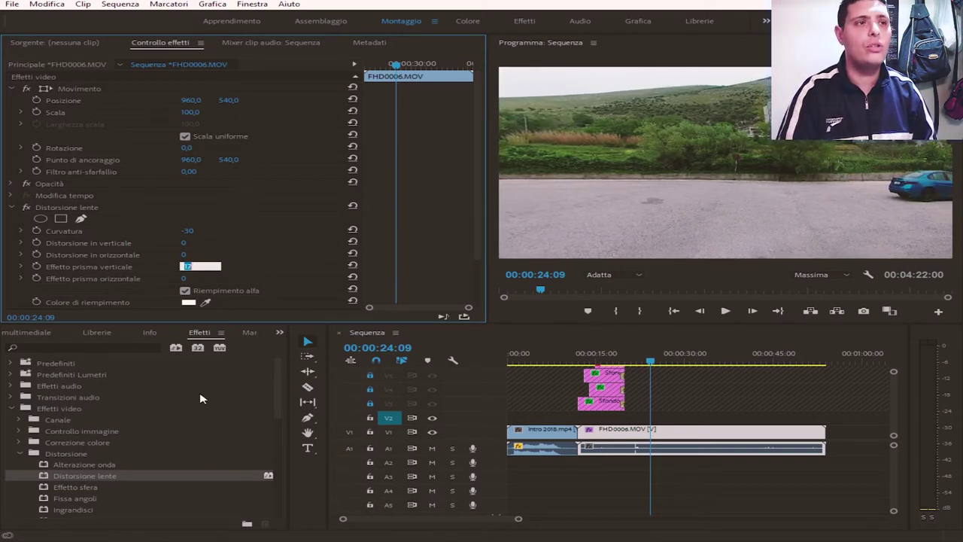
key(Down)
key(Down)
key(Down)
key(Down)
key(Down)
key(Down)
key(Down)
key(Down)
key(Down)
key(Down)
key(Down)
key(Down)
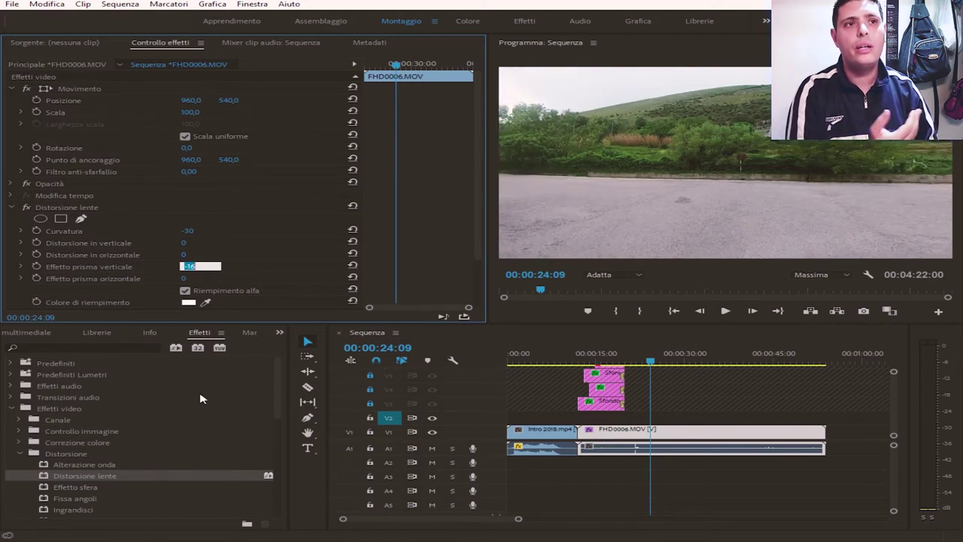
key(Down)
key(Down)
key(Down)
key(Down)
key(Down)
key(Down)
key(Down)
key(Down)
key(Down)
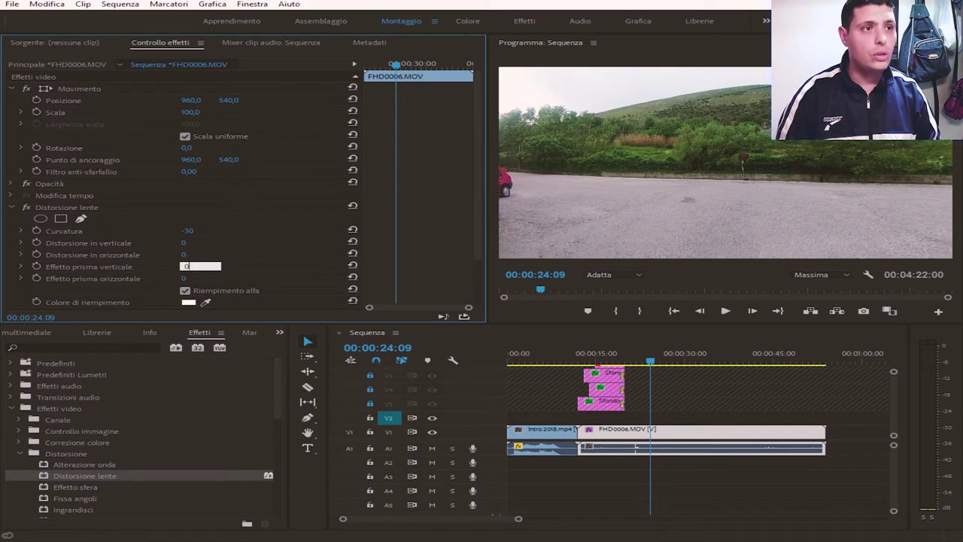
text(-25)
key(Return)
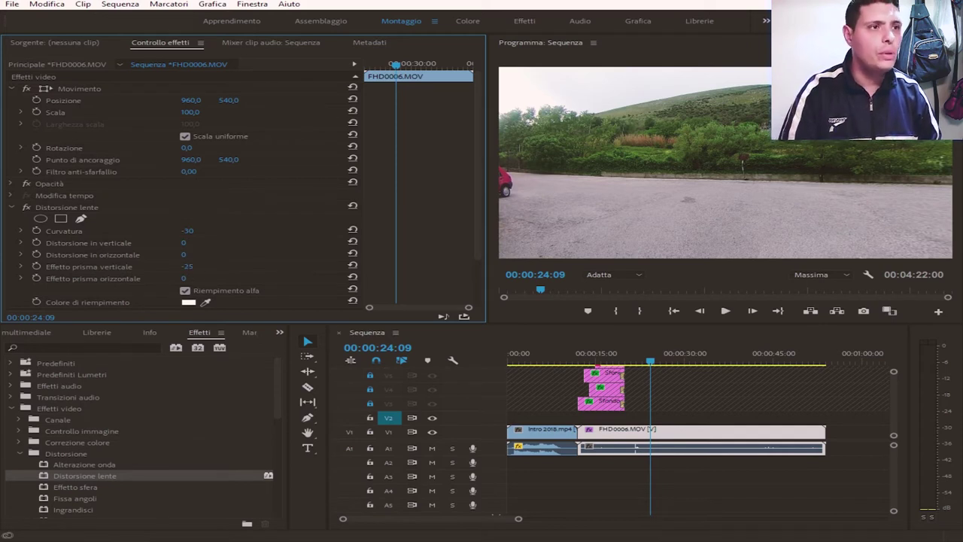
click(198, 265)
text(0)
key(Return)
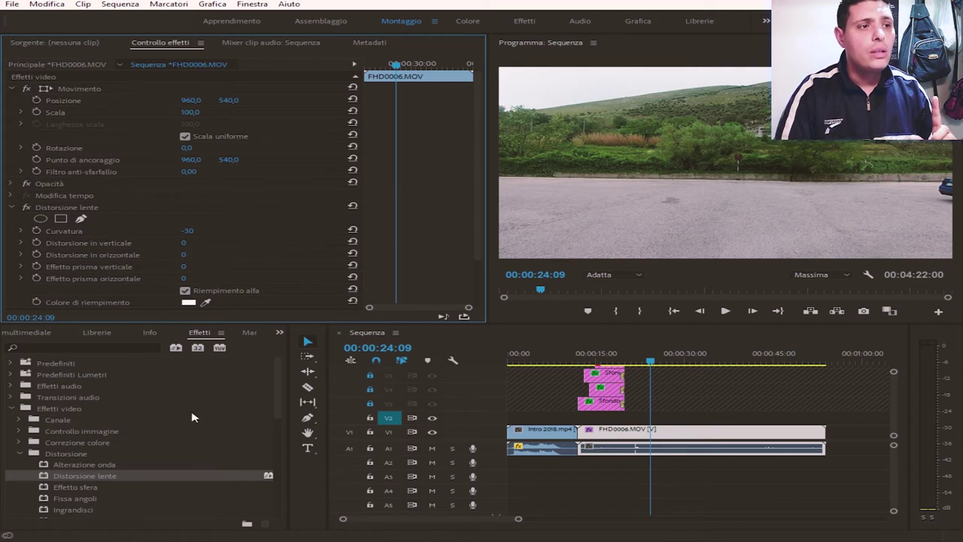
Save the Distorsione lente settings as preset 'Eken H9R' and reveal it under Predefiniti.
right_click(74, 479)
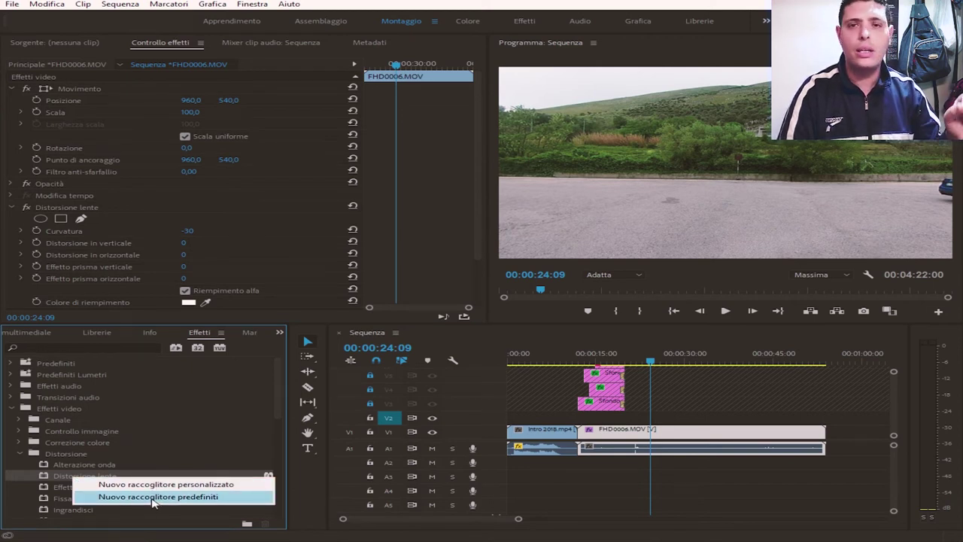
click(22, 453)
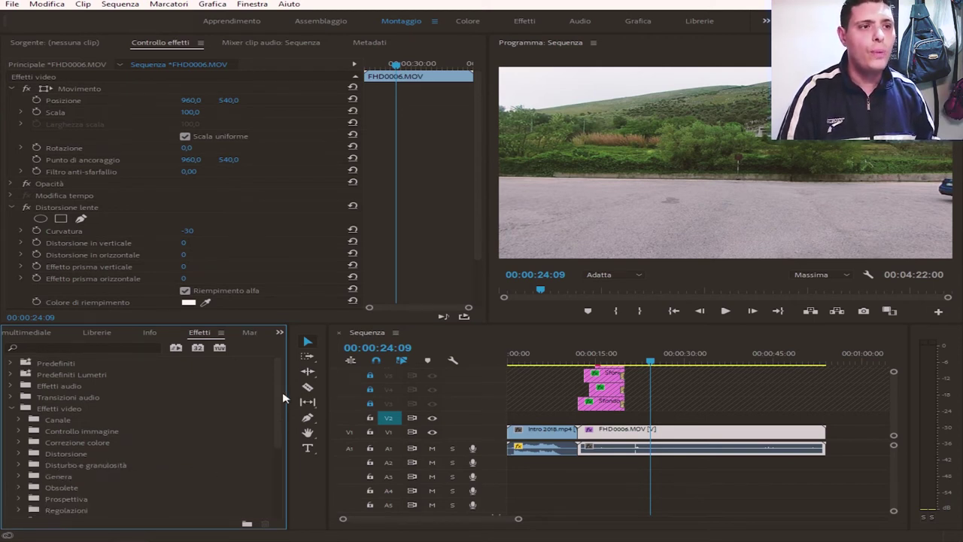
click(12, 409)
click(11, 364)
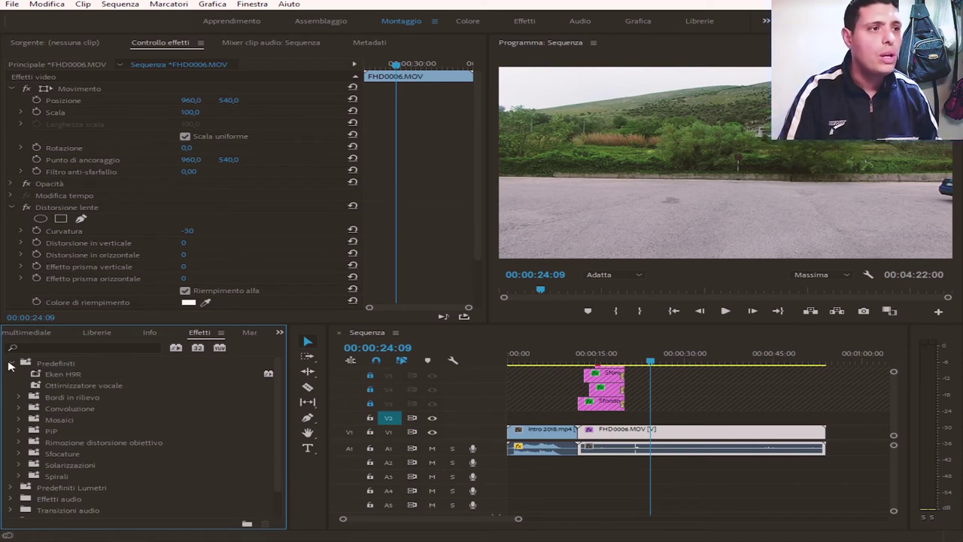
Collapse Predefiniti and switch the side panel to the Project bin.
click(11, 363)
click(279, 334)
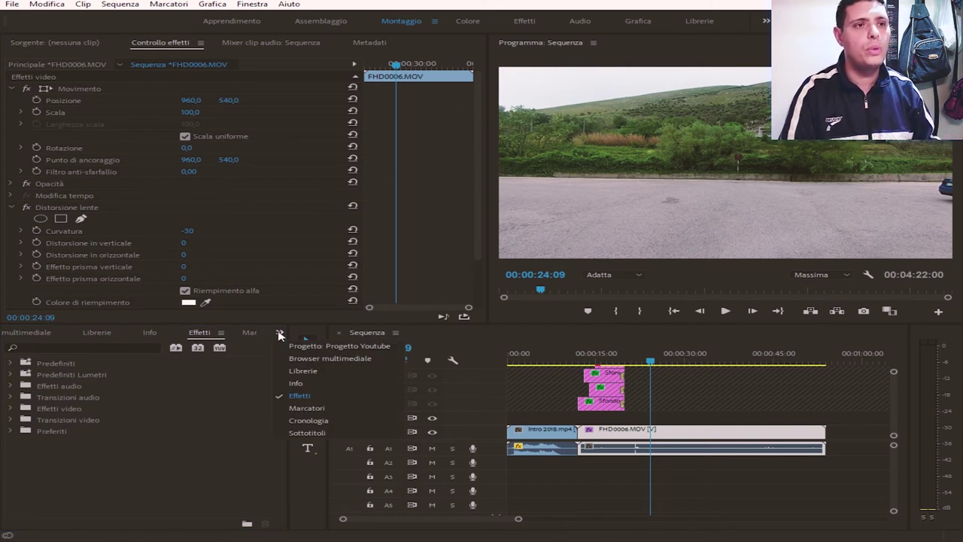
click(316, 365)
click(279, 332)
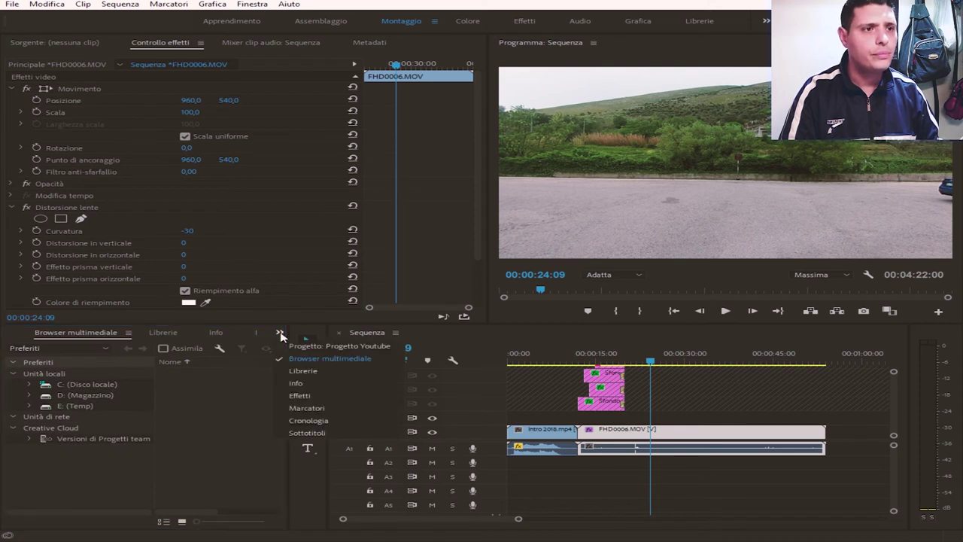
click(305, 346)
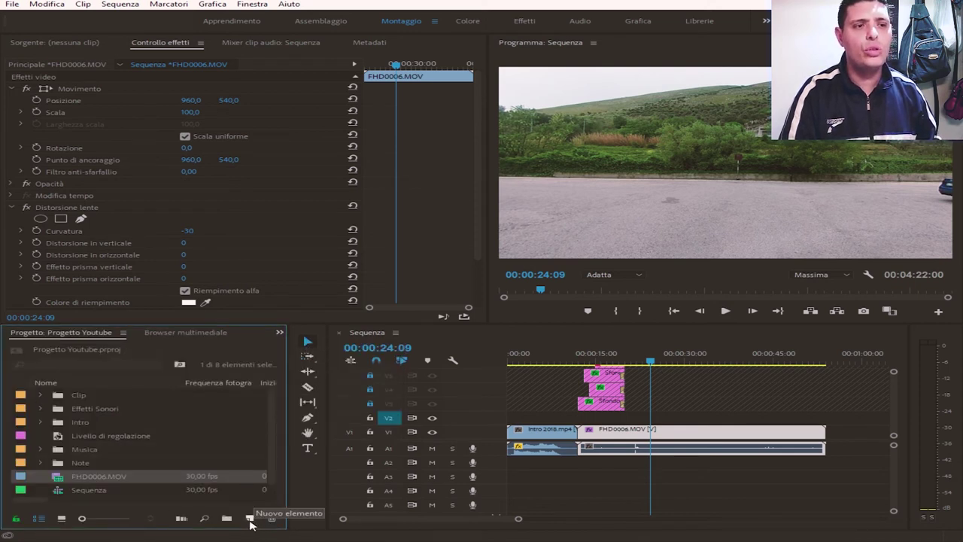
Create a 1920×1080 Livello di regolazione and drag it onto track V2.
click(250, 519)
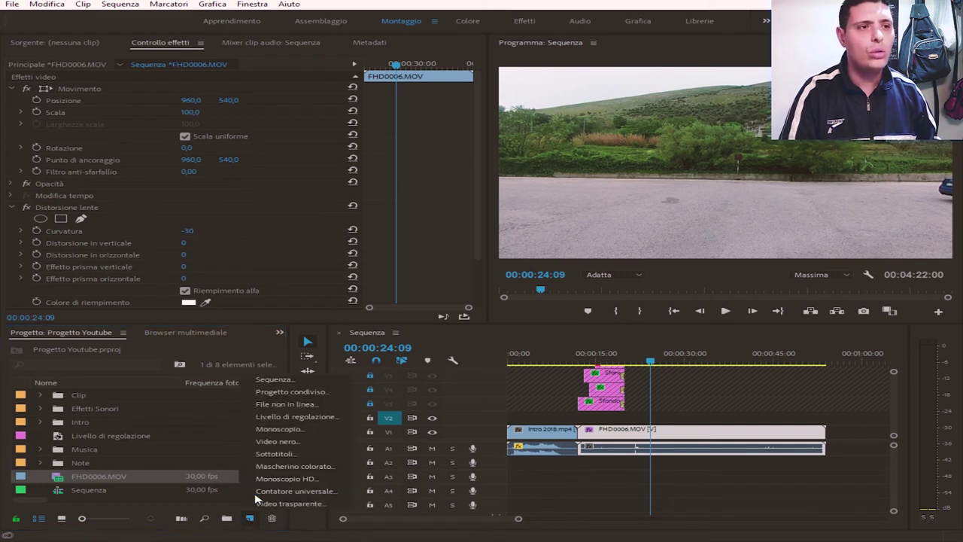
click(271, 418)
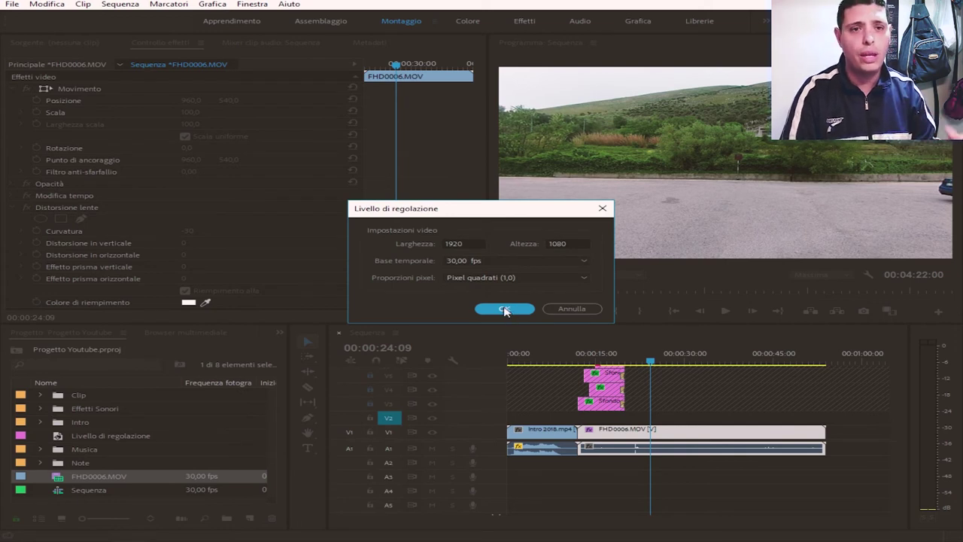
click(505, 310)
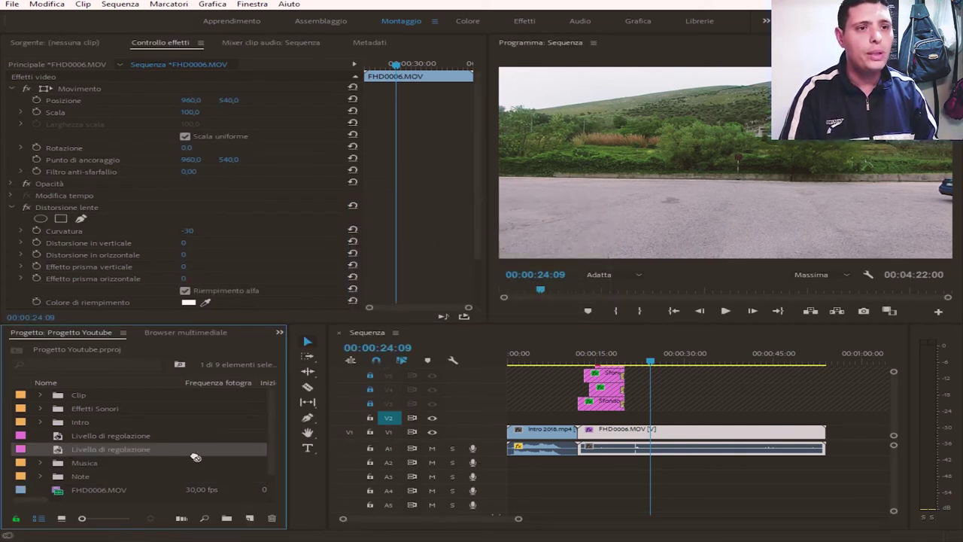
mouse_move(193, 454)
mouse_down()
mouse_move(885, 416)
mouse_move(844, 416)
mouse_move(854, 417)
mouse_up()
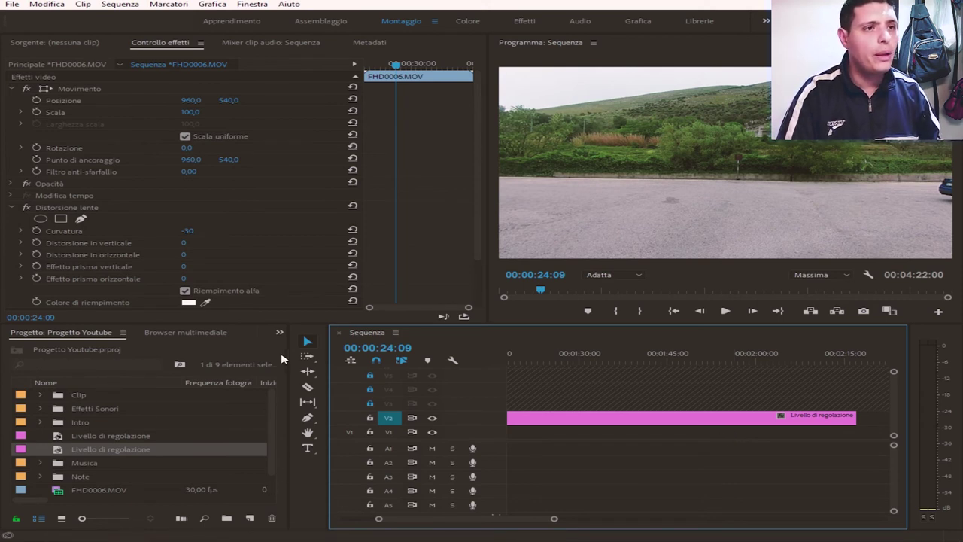
Drag the Eken H9R preset onto the V2 adjustment layer, then select FHD0006.MOV on V1.
click(279, 332)
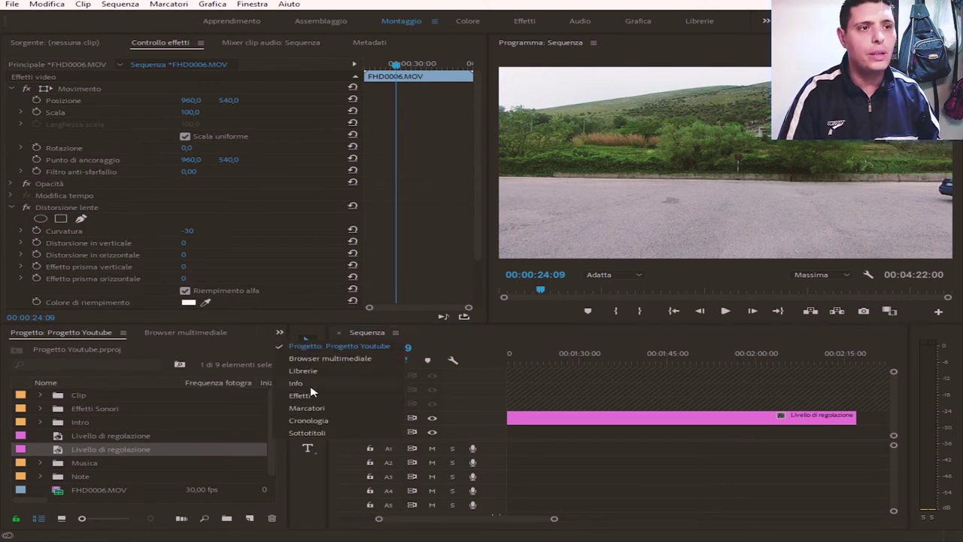
click(301, 396)
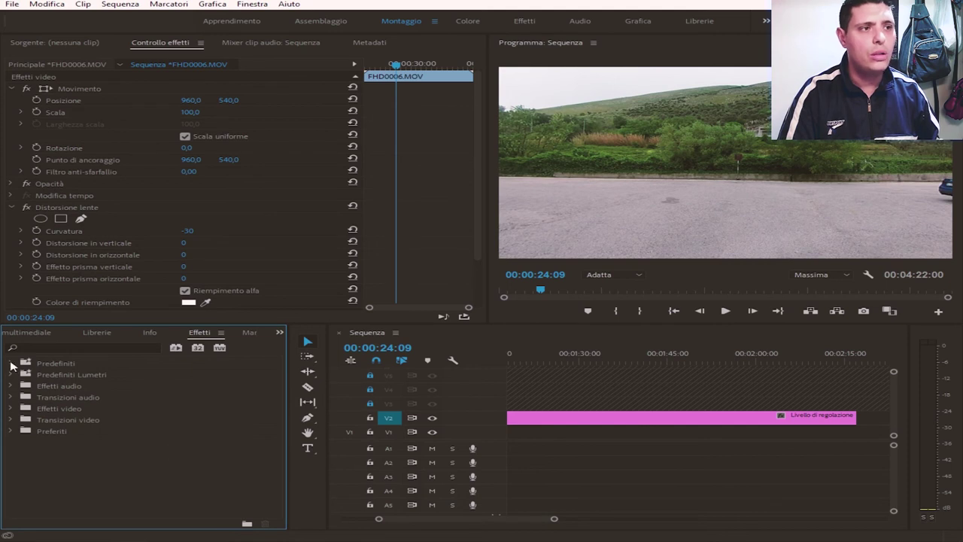
click(10, 362)
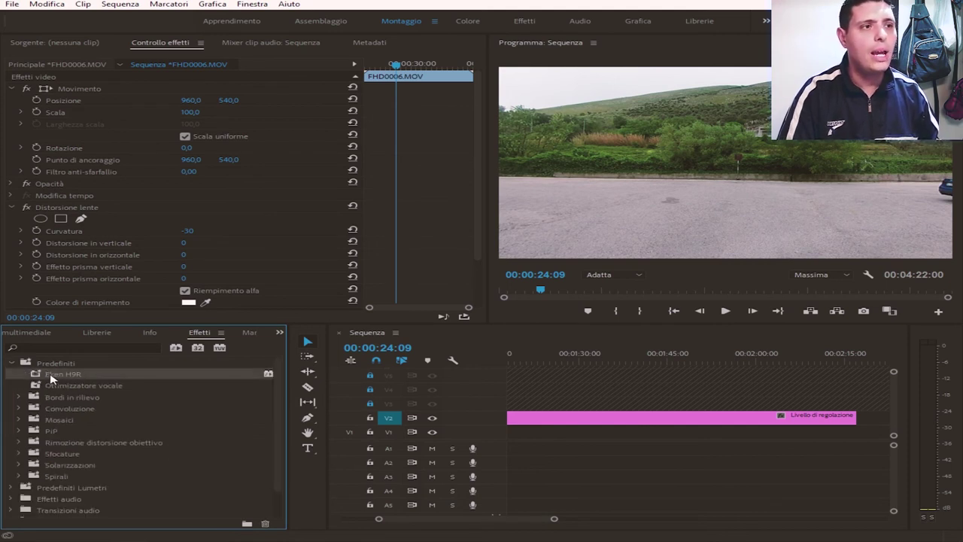
drag(51, 378, 544, 420)
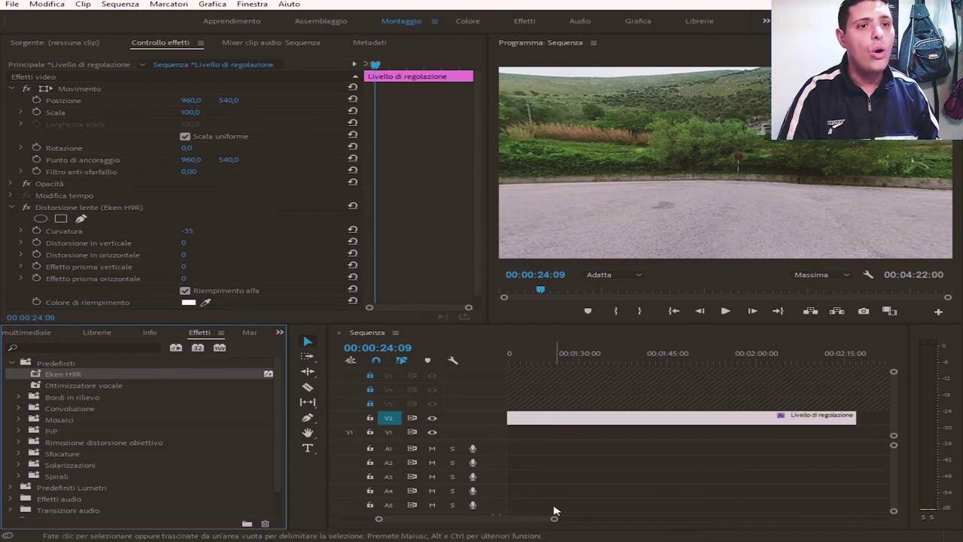
drag(531, 517, 486, 522)
click(714, 431)
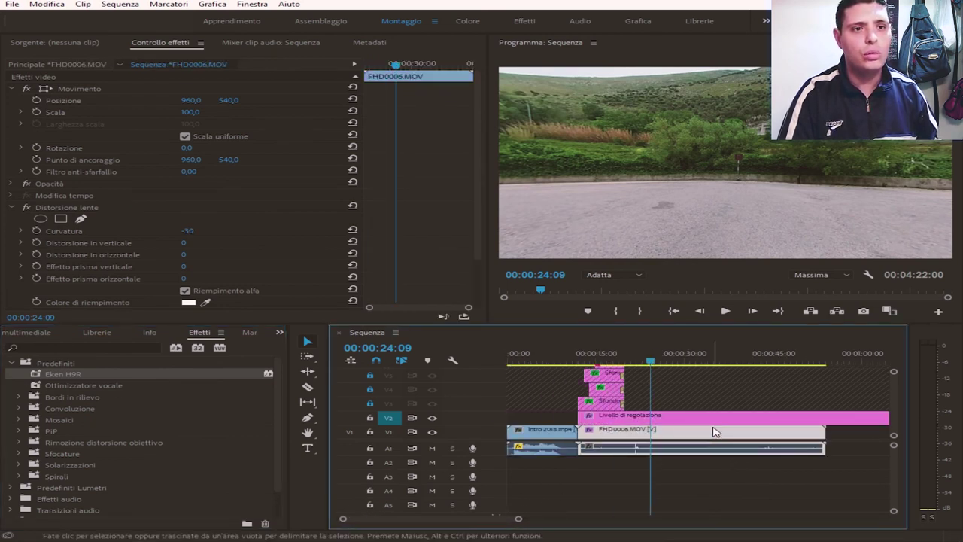
Delete the Distorsione lente effect from FHD0006.MOV in Effect Controls.
click(60, 208)
key(Delete)
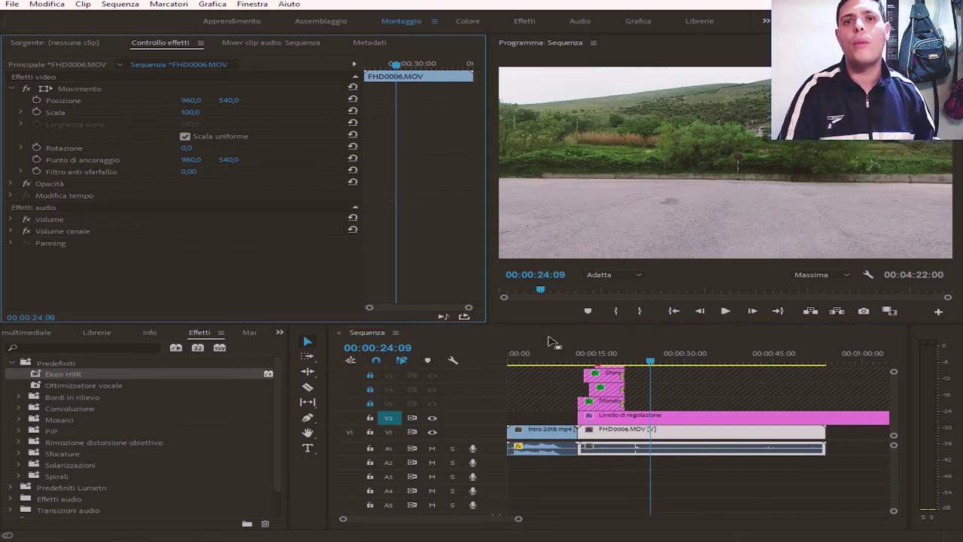